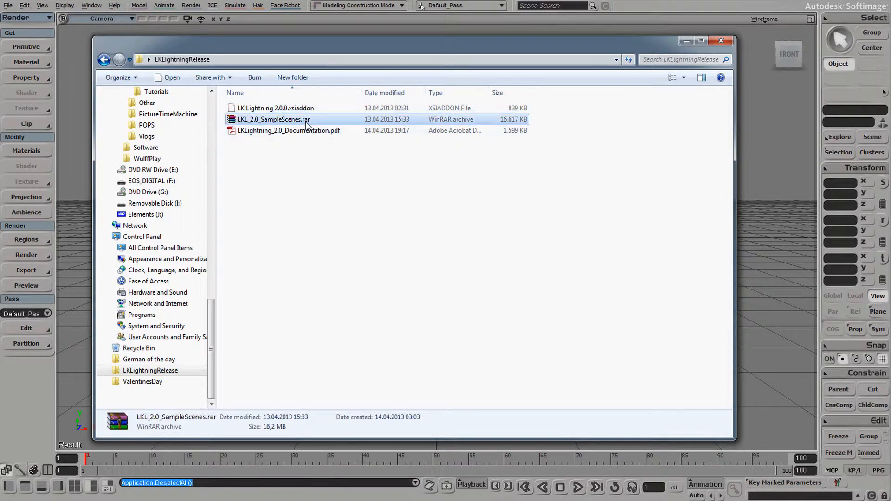
# Select the LK Lightning 2.0.0.xsiaddon file and reveal the LKLightningRelease folder path
pyautogui.click(323, 132)
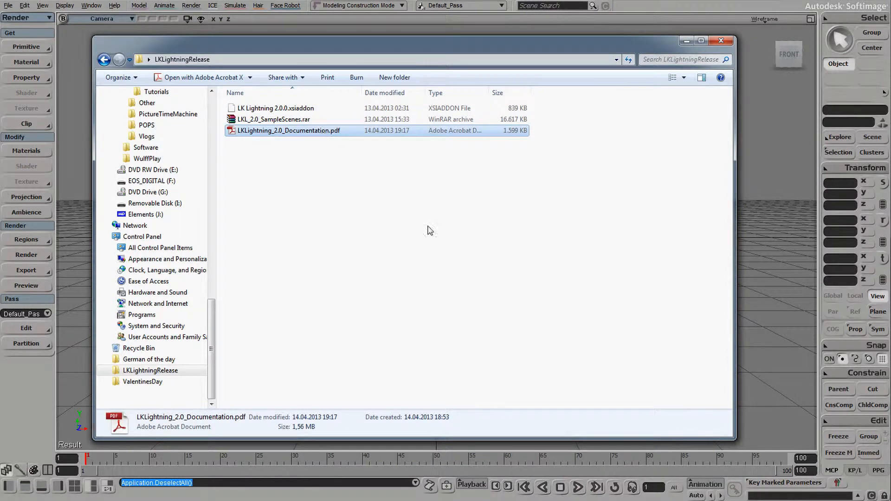
pyautogui.click(429, 230)
pyautogui.click(327, 111)
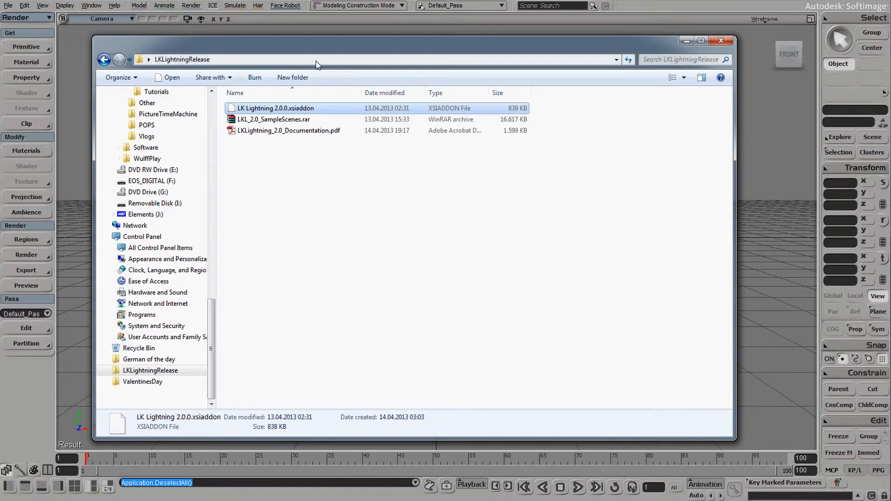
pyautogui.click(347, 60)
pyautogui.hotkey('ctrl', 'c')
pyautogui.click(357, 252)
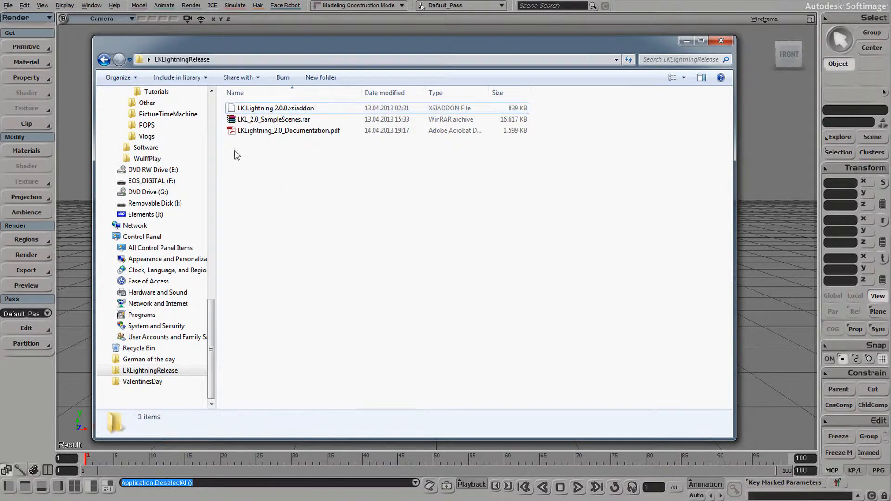
# Try the Softimage add-on installer, browsing to LKLightningRelease for the xsiaddon, then cancel it
pyautogui.click(9, 6)
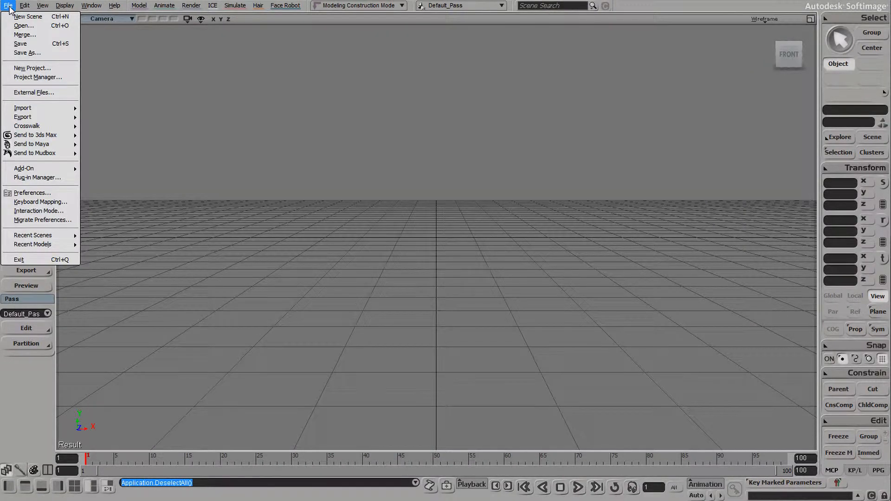
pyautogui.moveTo(59, 169)
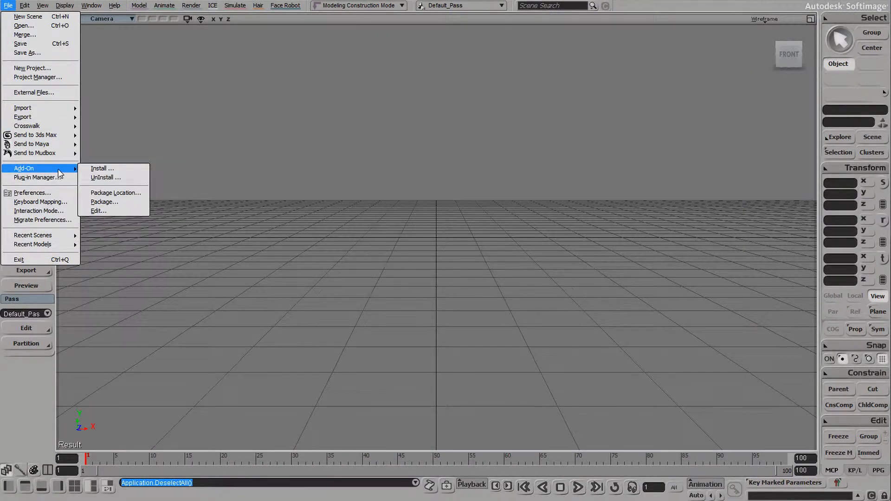
pyautogui.click(116, 168)
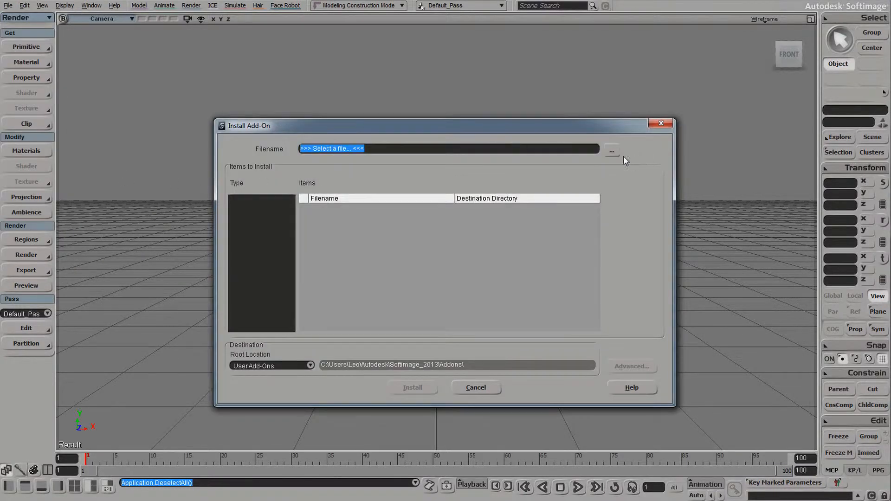
pyautogui.click(613, 151)
pyautogui.click(385, 128)
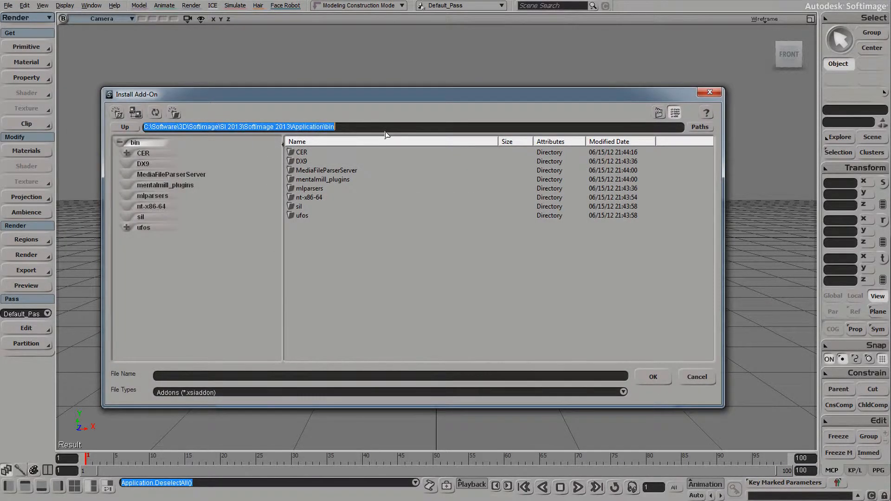
pyautogui.hotkey('ctrl', 'v')
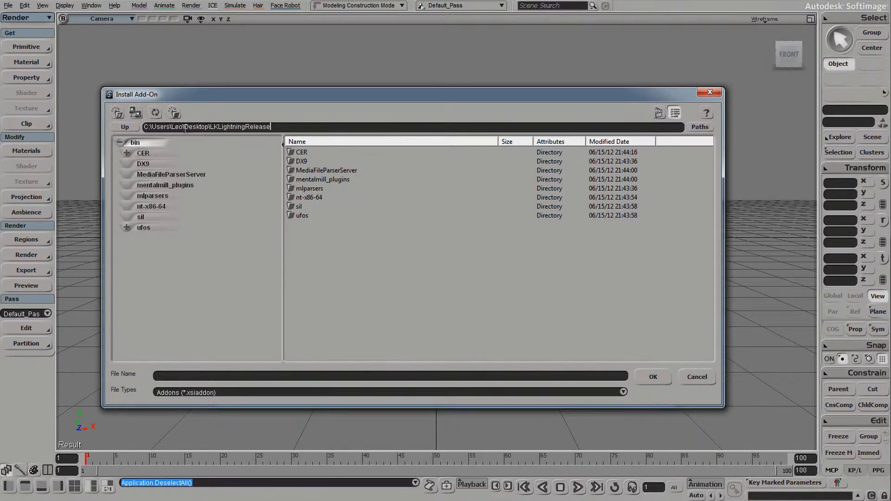
pyautogui.press('Return')
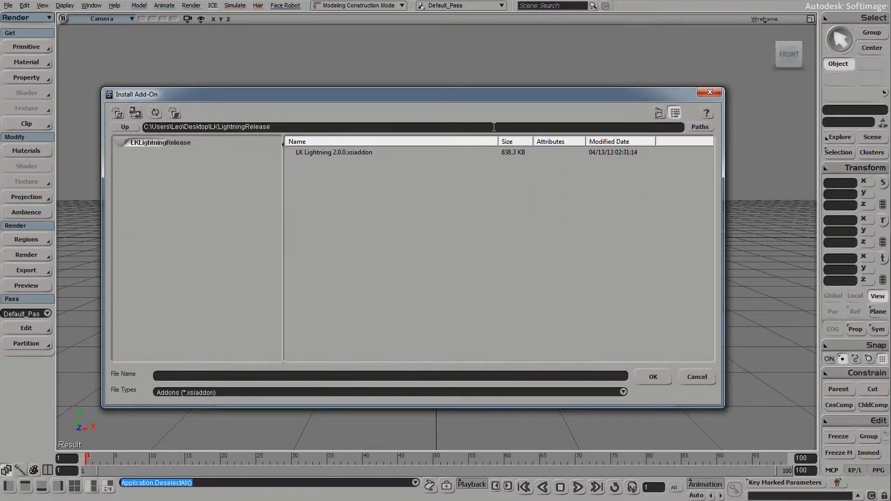
pyautogui.click(355, 154)
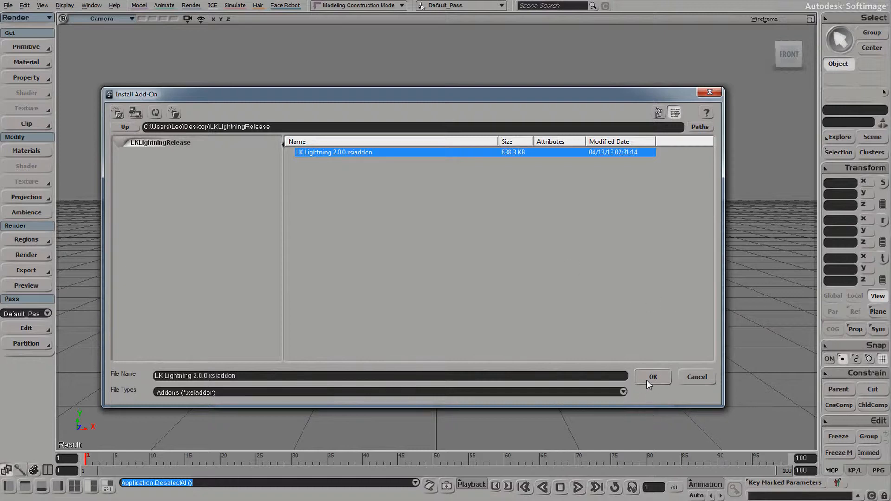
pyautogui.click(704, 380)
pyautogui.click(476, 388)
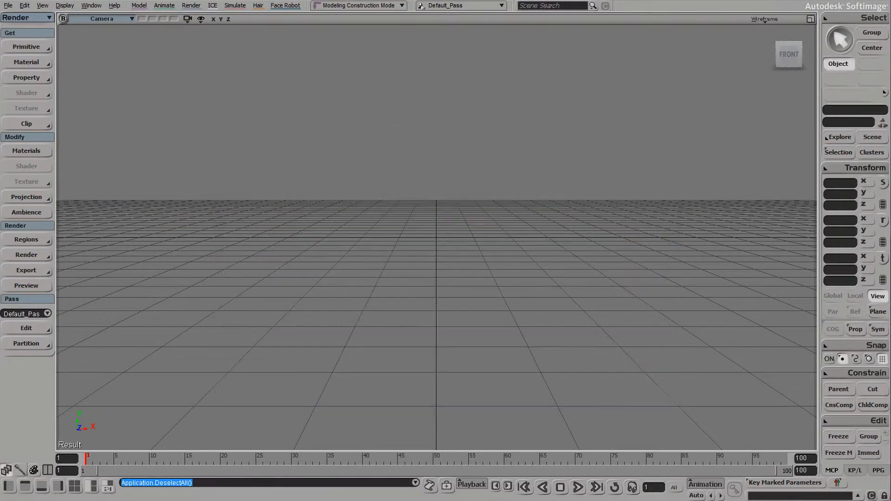
# Drag LK Lightning 2.0.0.xsiaddon from the release folder into the Softimage viewport
pyautogui.hotkey('alt', 'Tab')
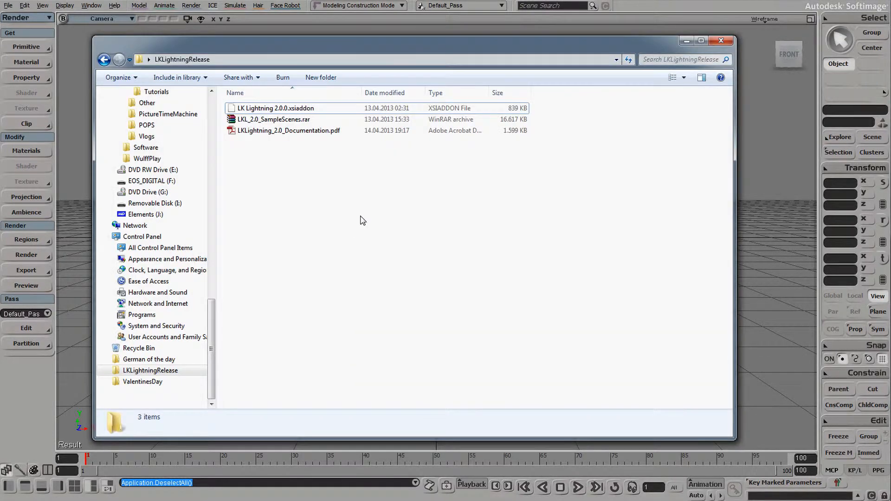
pyautogui.click(280, 109)
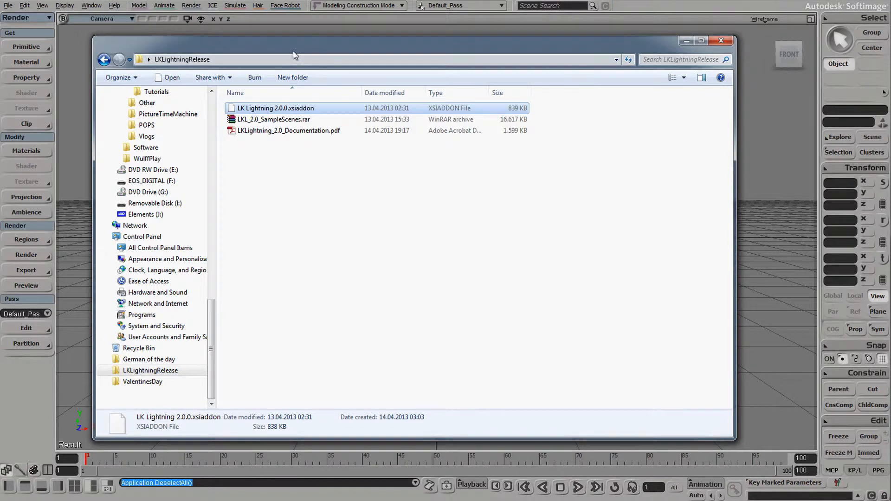
pyautogui.moveTo(297, 46); pyautogui.dragTo(368, 46)
pyautogui.moveTo(357, 112); pyautogui.dragTo(122, 167)
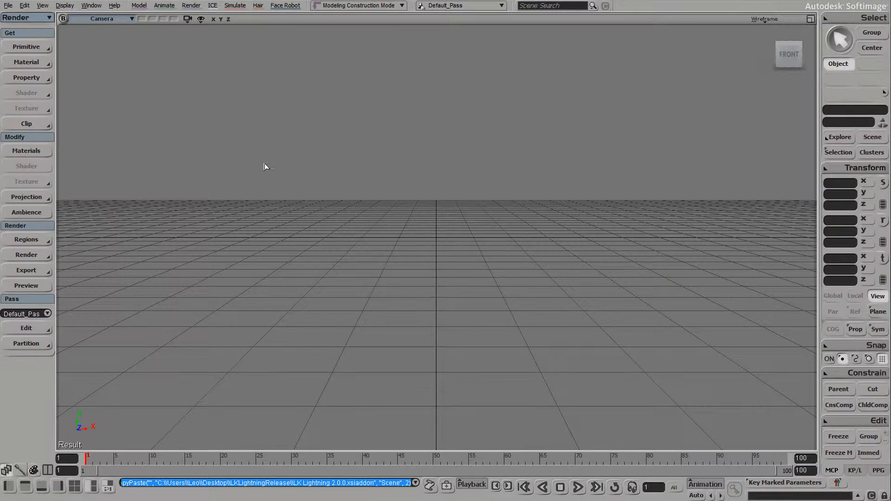
pyautogui.click(28, 47)
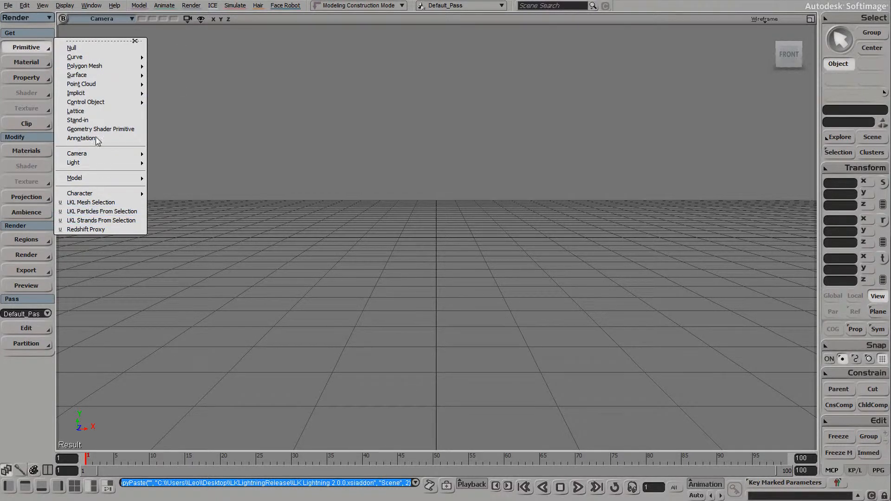
pyautogui.moveTo(137, 93)
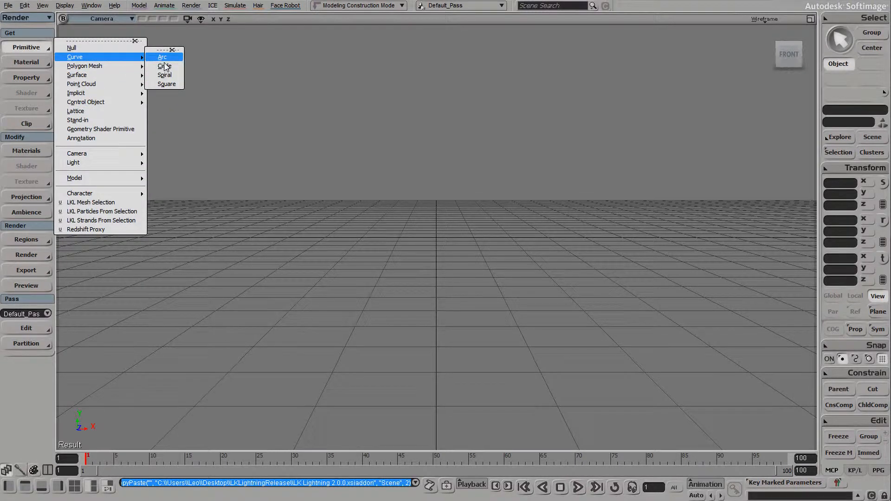
pyautogui.moveTo(127, 76)
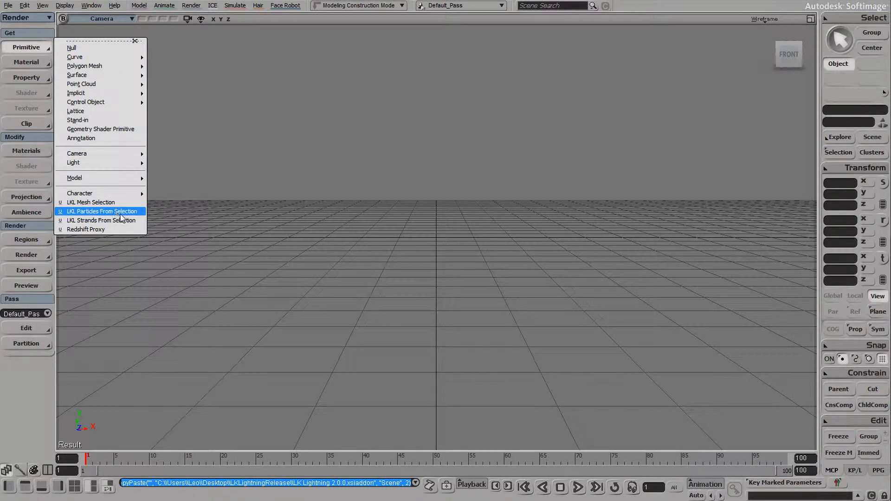
pyautogui.click(319, 290)
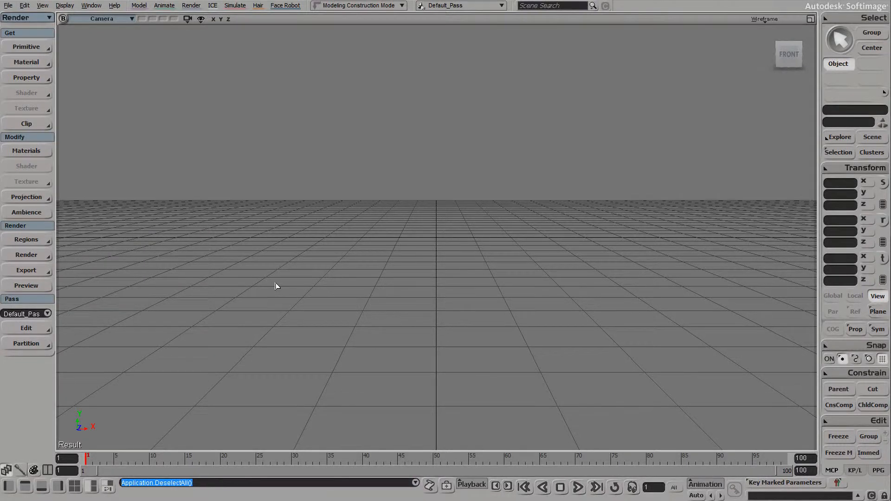
# Open the ICE Tree and search the node library for 'lk'
pyautogui.hotkey('alt', '9')
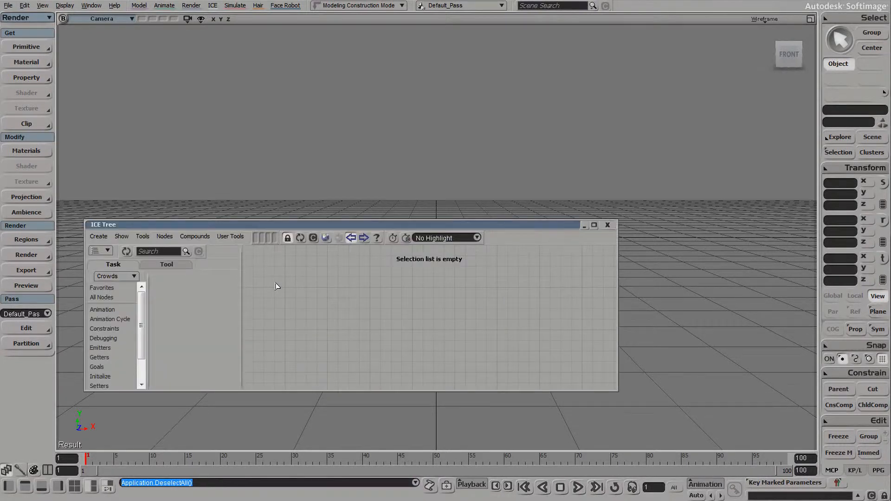
pyautogui.click(127, 277)
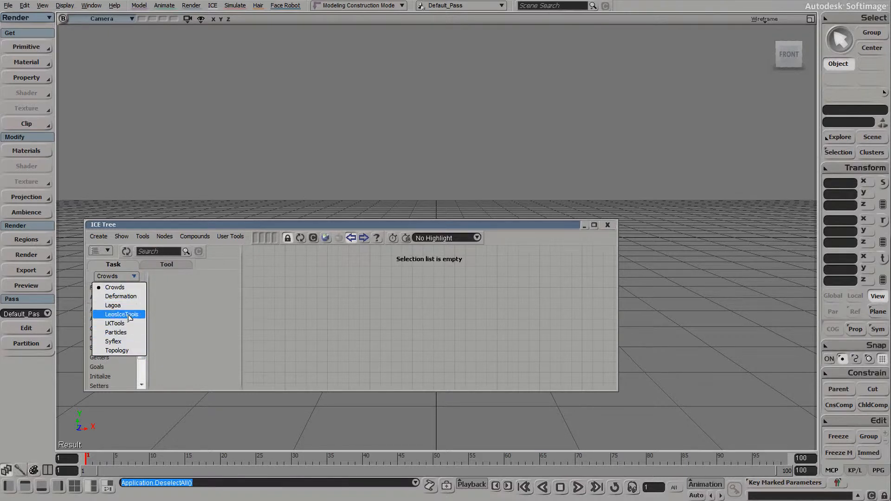
pyautogui.click(157, 253)
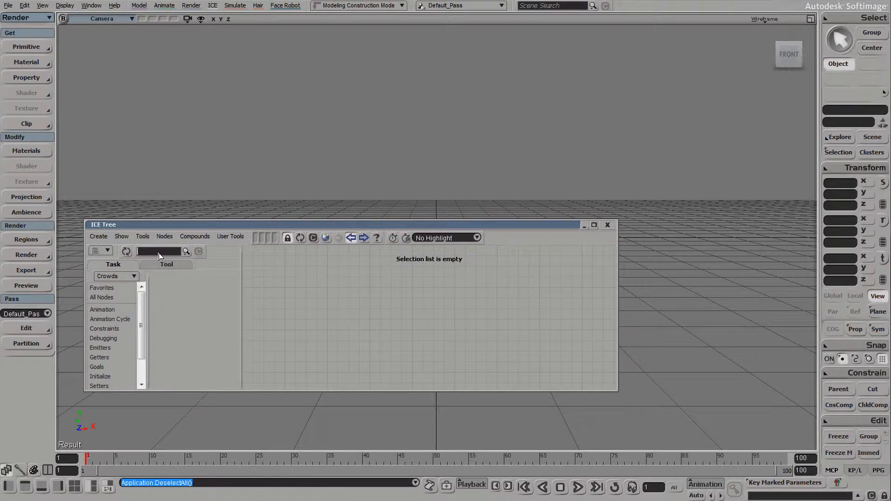
pyautogui.write('lkl')
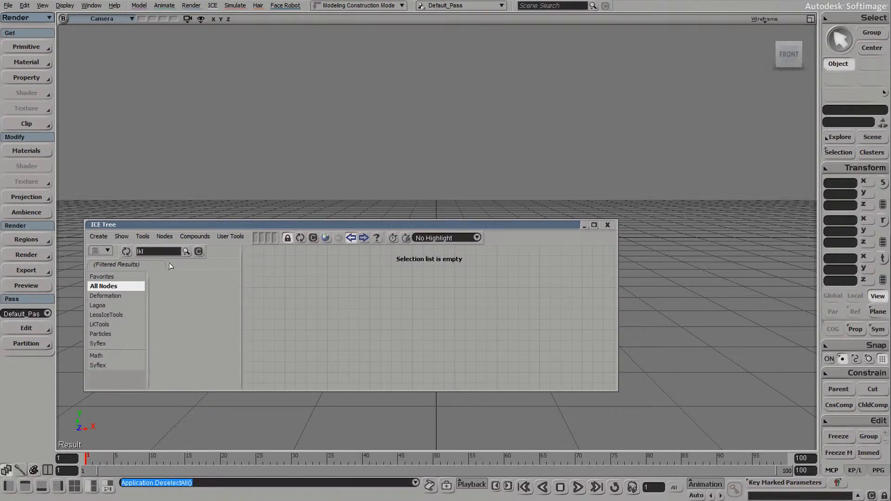
pyautogui.click(198, 252)
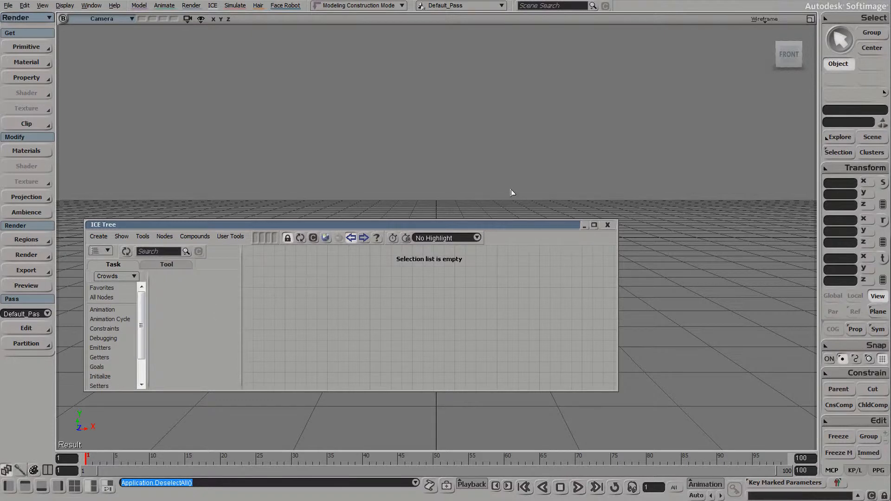
pyautogui.moveTo(205, 226); pyautogui.dragTo(263, 224)
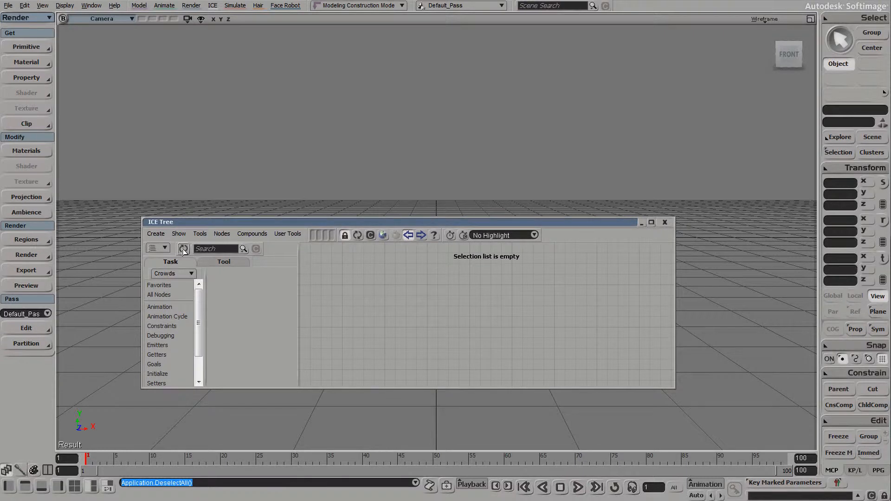
# Refresh the node library, browse LK Lightning's Control and All Nodes, then close the ICE Tree
pyautogui.click(183, 248)
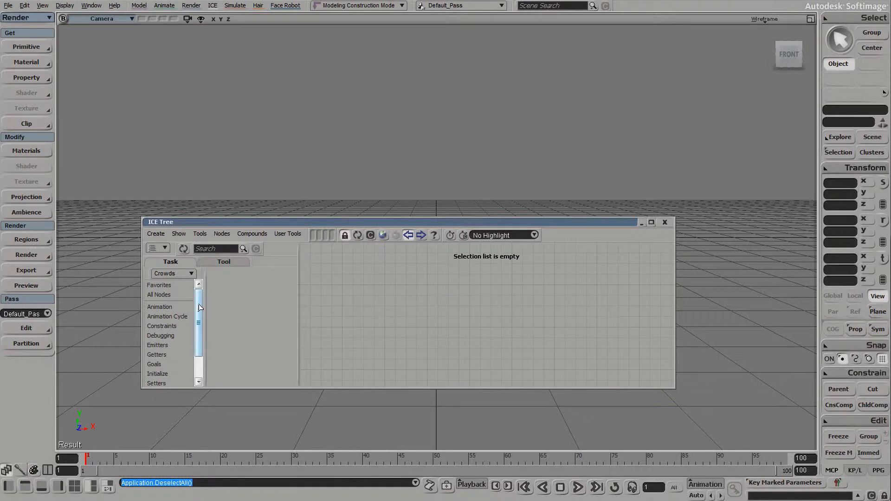
pyautogui.click(191, 275)
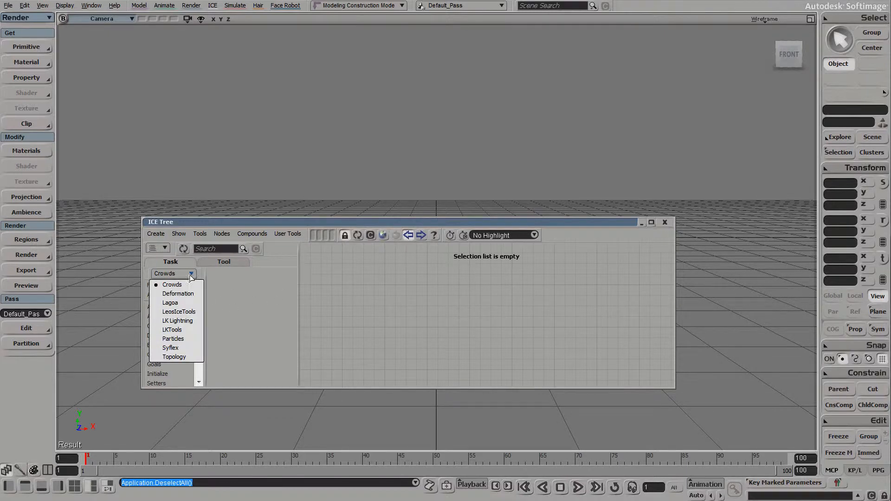
pyautogui.click(188, 323)
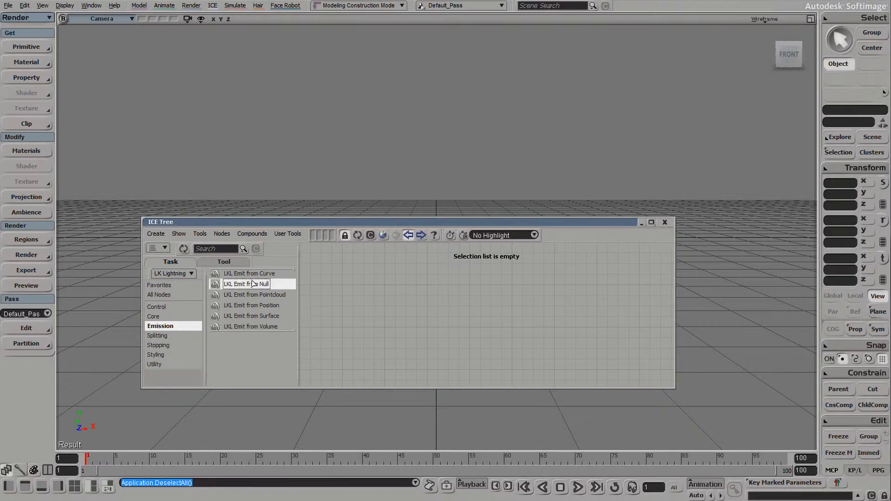
pyautogui.click(177, 308)
pyautogui.click(176, 296)
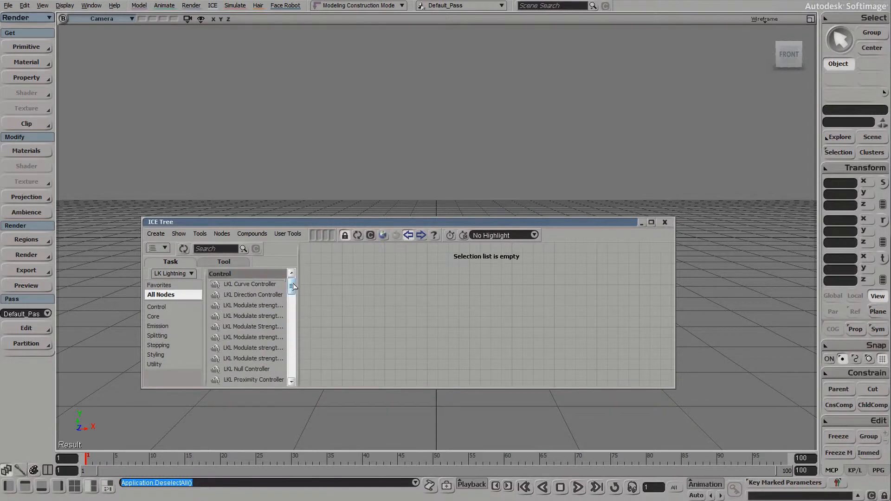
pyautogui.moveTo(291, 285)
pyautogui.mouseDown()
pyautogui.moveTo(291, 380)
pyautogui.moveTo(291, 281)
pyautogui.mouseUp()
pyautogui.click(664, 222)
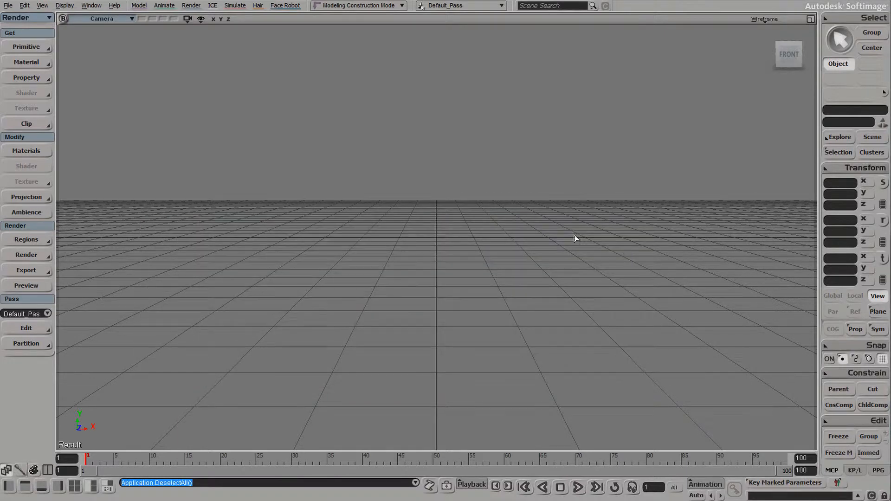
# Create an LKL Strands From Selection primitive and advance the timeline to frame 63
pyautogui.click(23, 46)
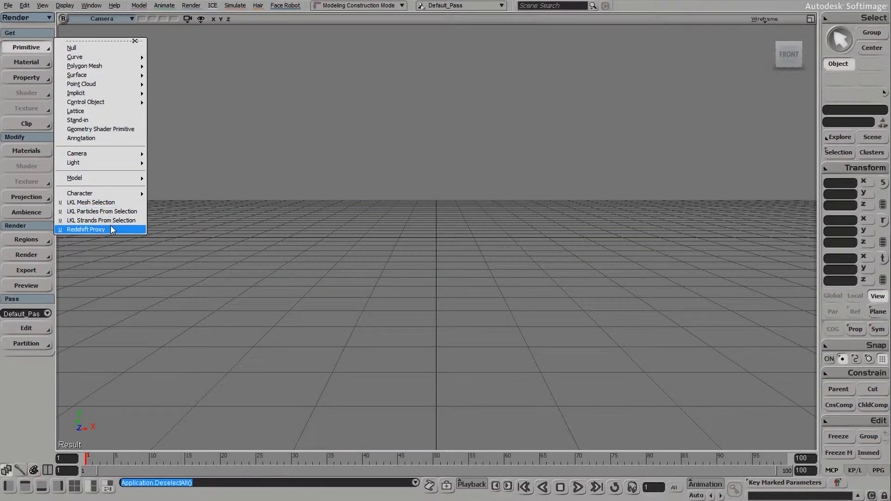
pyautogui.click(130, 221)
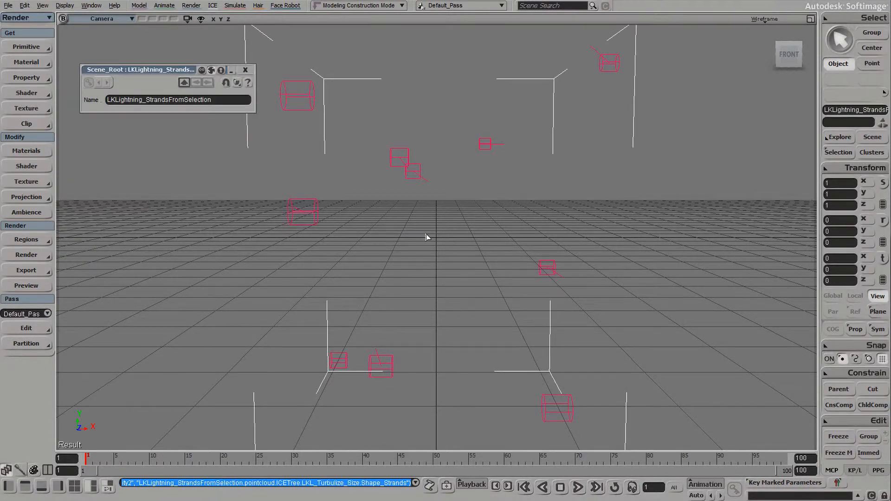
pyautogui.scroll(-5, 427, 237)
pyautogui.moveTo(434, 459); pyautogui.dragTo(526, 457)
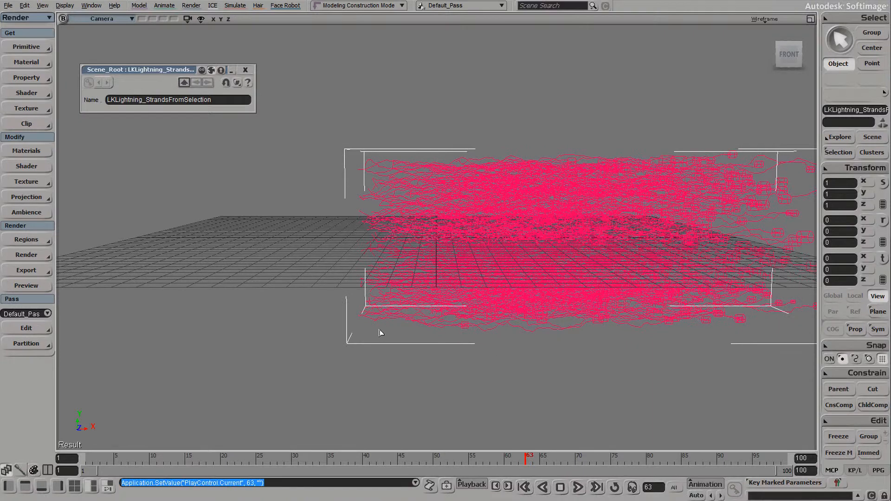
# Glance at the strands' ICE graph, then close it and the property editor and deselect everything
pyautogui.hotkey('alt', '9')
pyautogui.click(664, 222)
pyautogui.click(416, 379)
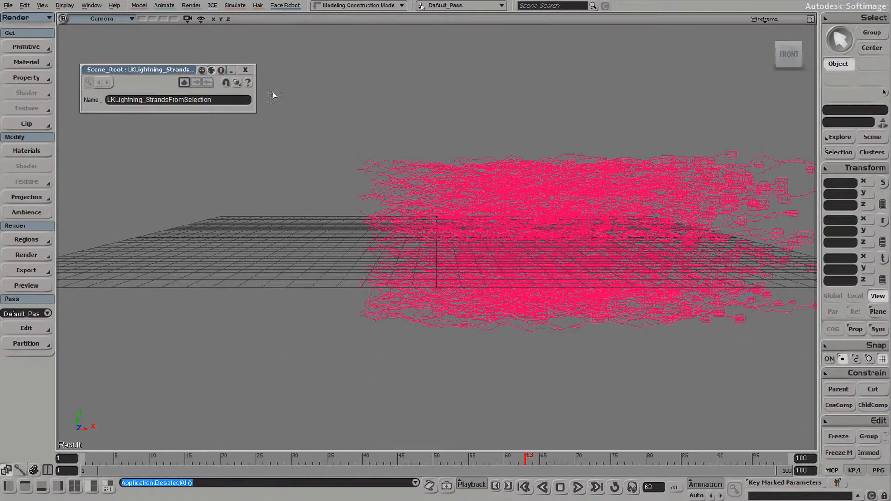
pyautogui.click(245, 69)
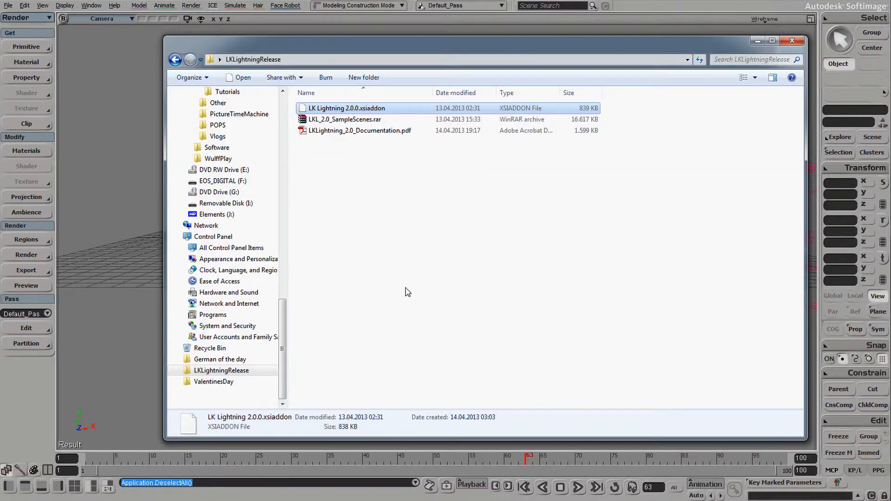
pyautogui.click(406, 292)
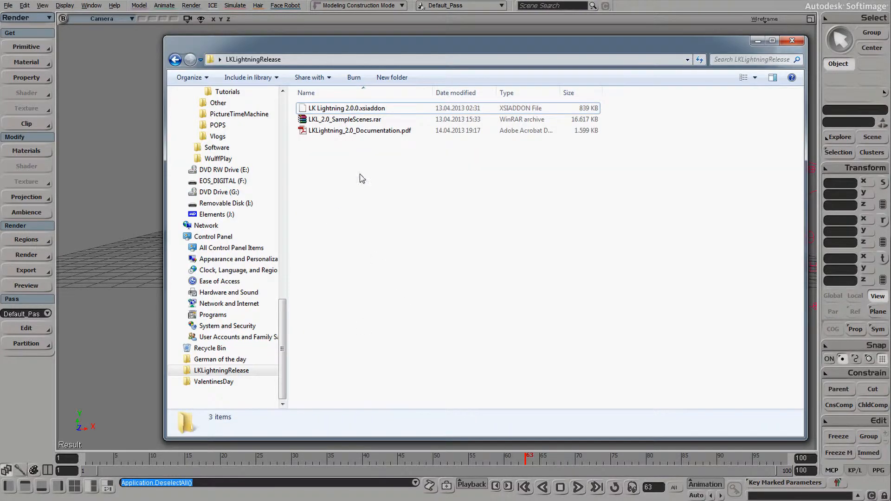
# Use Extract Here on LKL_2.0_SampleScenes.rar and open the new LKL_2_0_SampleScenes folder
pyautogui.click(377, 122)
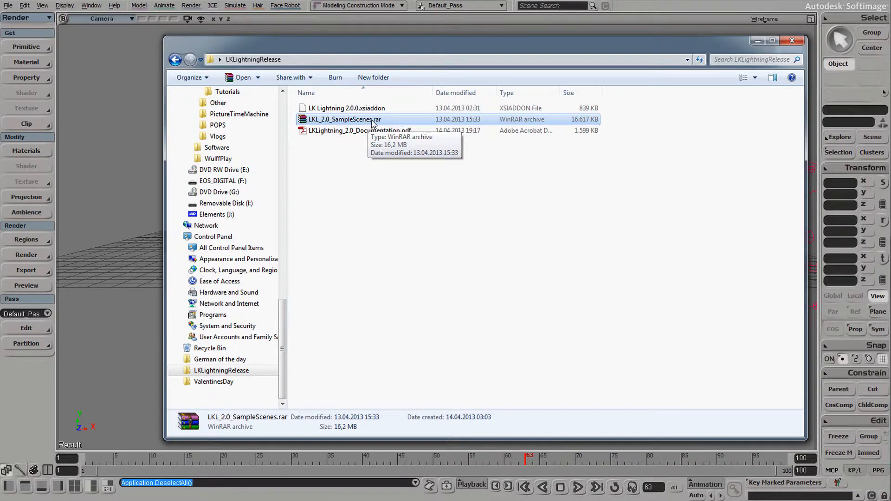
pyautogui.rightClick(372, 120)
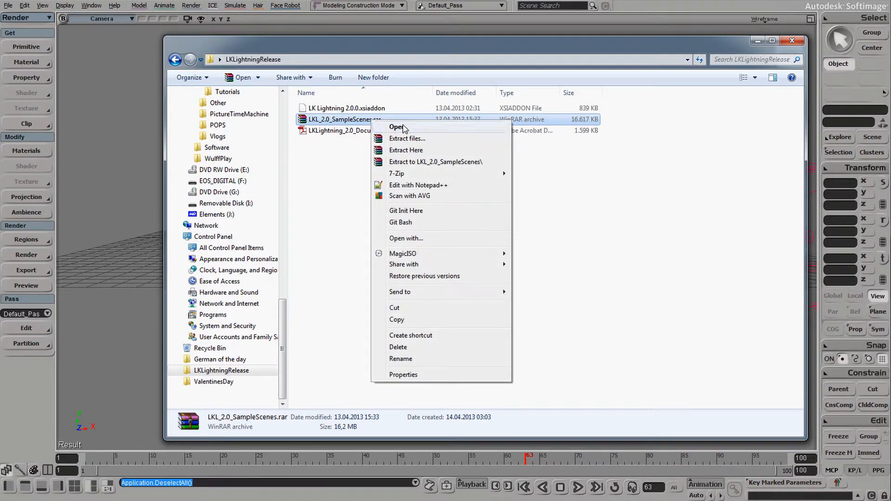
pyautogui.click(445, 155)
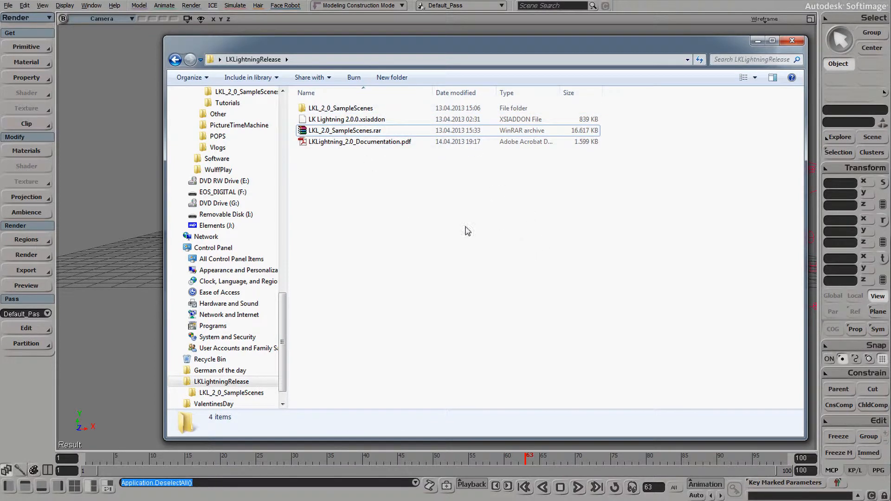
pyautogui.moveTo(384, 50); pyautogui.dragTo(361, 53)
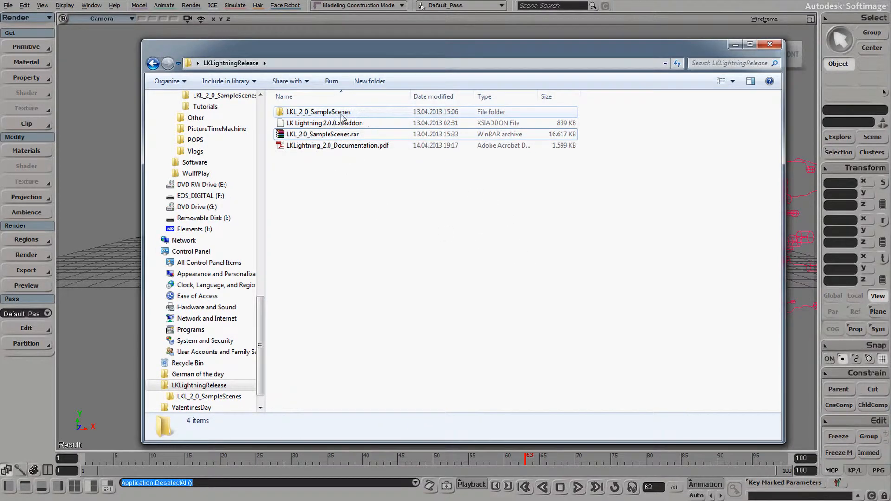
pyautogui.doubleClick(348, 111)
# In Project Manager, add Desktop\LKLightningRelease\LKL_2_0_SampleScenes as a project
pyautogui.click(112, 90)
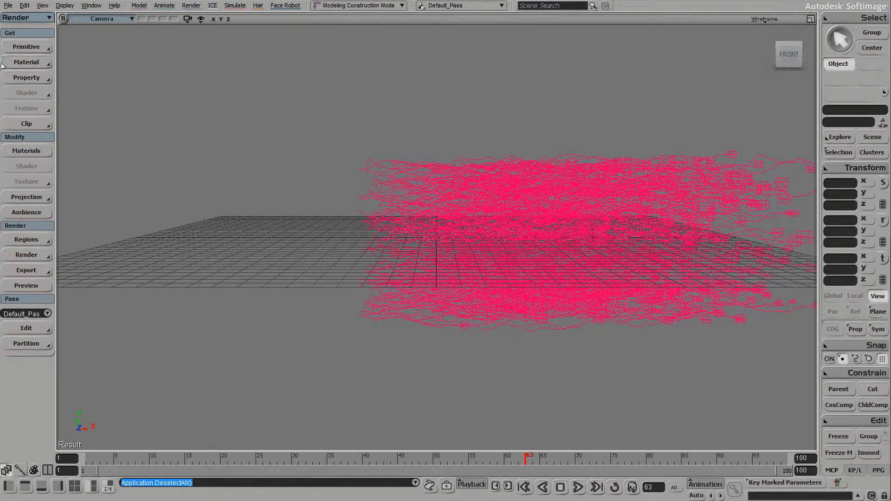
pyautogui.click(8, 6)
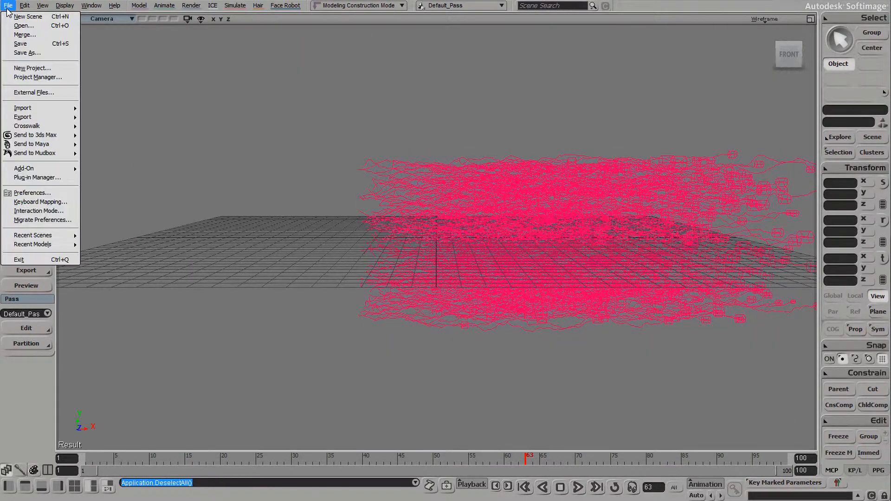
pyautogui.click(50, 78)
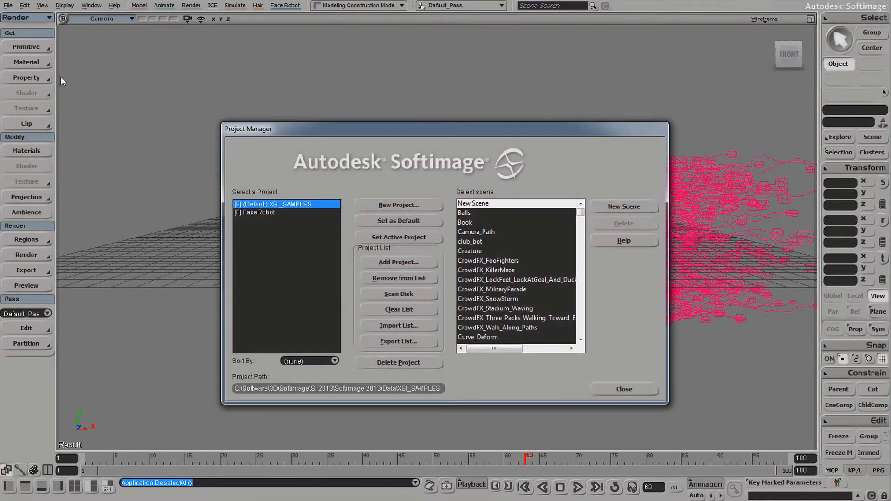
pyautogui.click(394, 260)
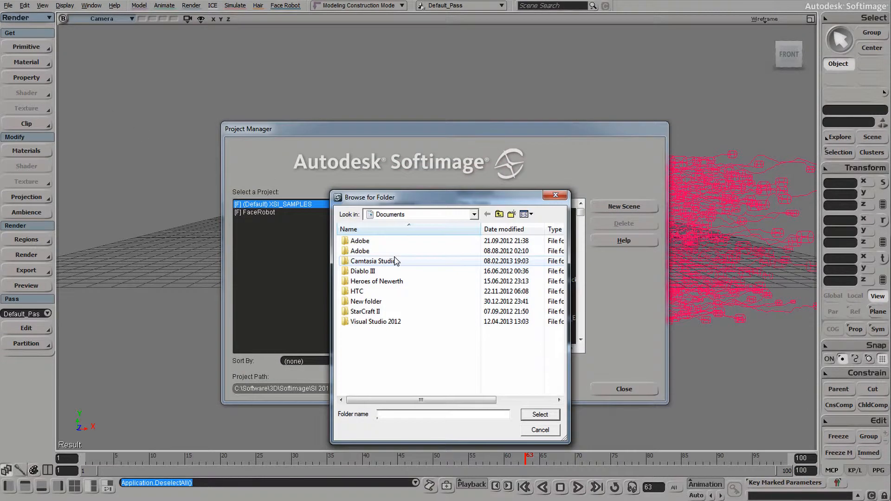
pyautogui.click(499, 214)
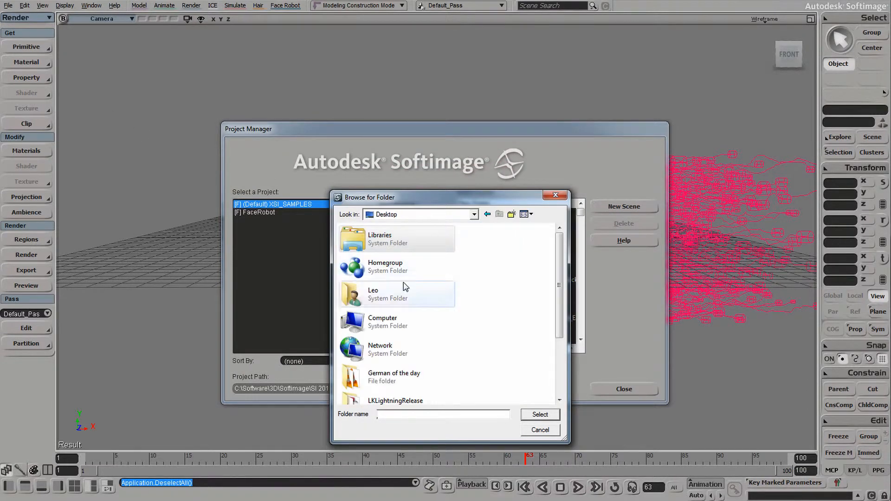
pyautogui.scroll(-2, 560, 298)
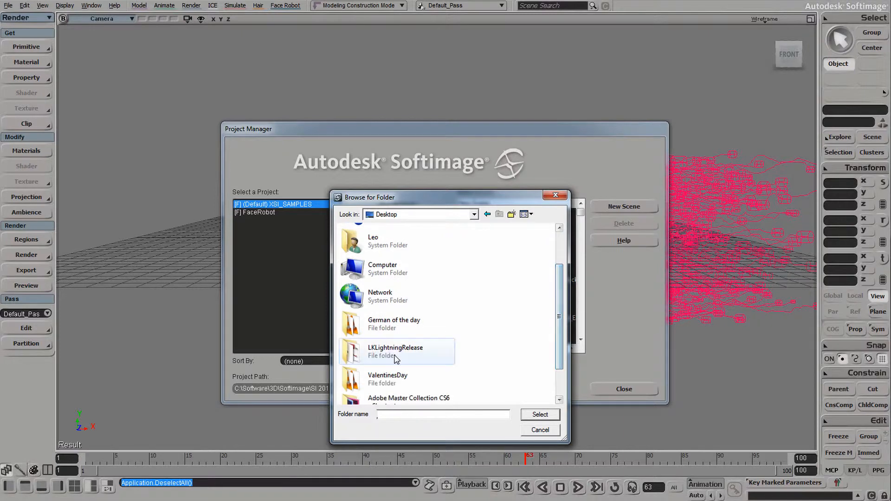
pyautogui.doubleClick(381, 349)
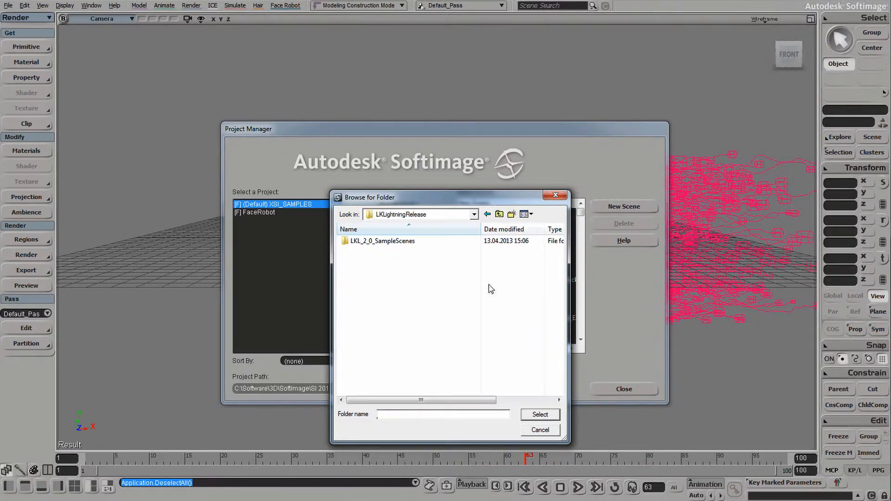
pyautogui.doubleClick(411, 241)
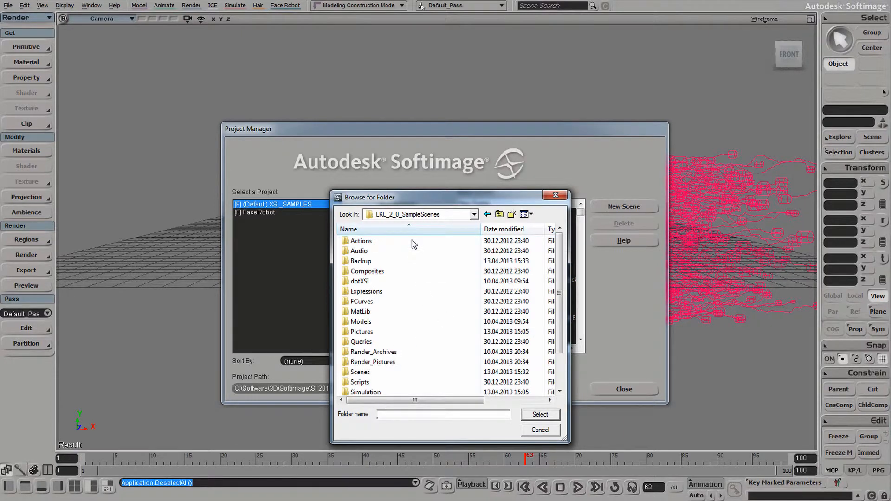
pyautogui.click(547, 417)
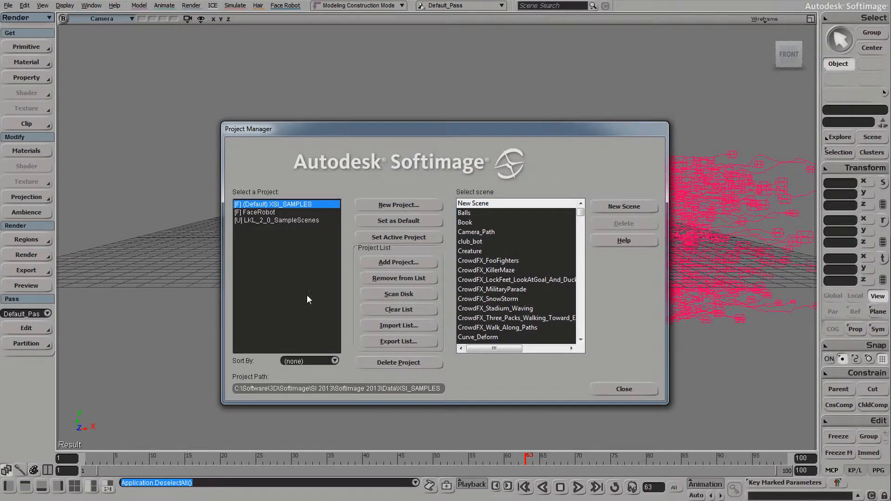
# Set LKL_2_0_SampleScenes as default and open LKL_SampleScene_01_GrowingAForest without saving
pyautogui.click(283, 220)
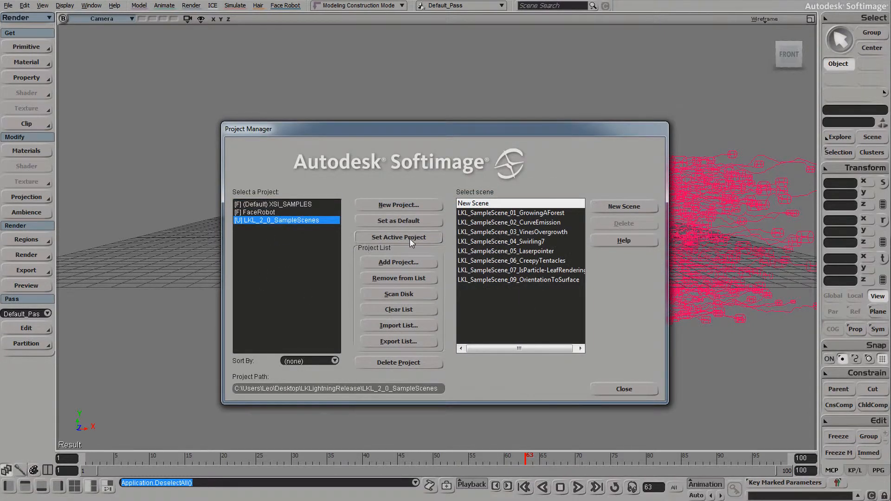
pyautogui.click(411, 222)
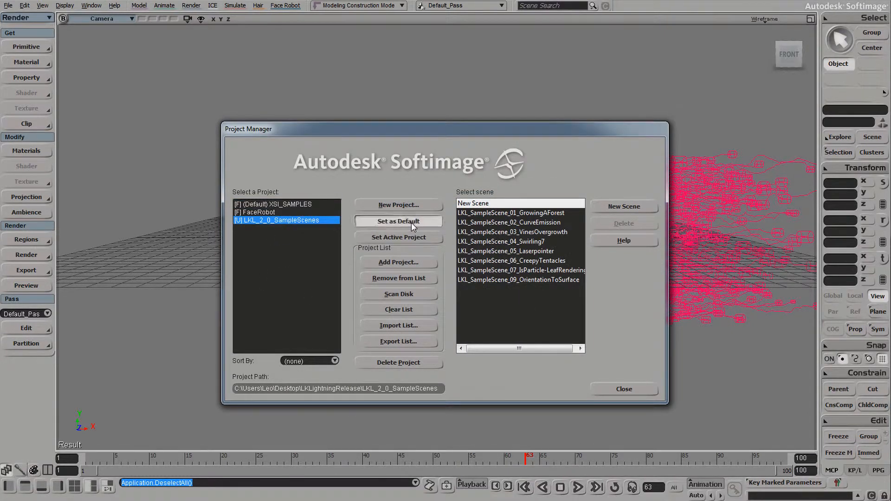
pyautogui.click(294, 220)
pyautogui.click(528, 213)
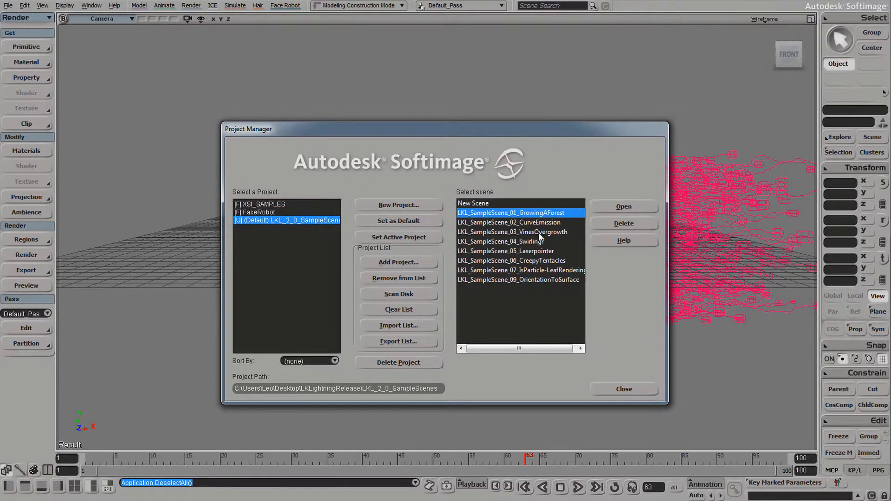
pyautogui.click(633, 206)
pyautogui.click(468, 279)
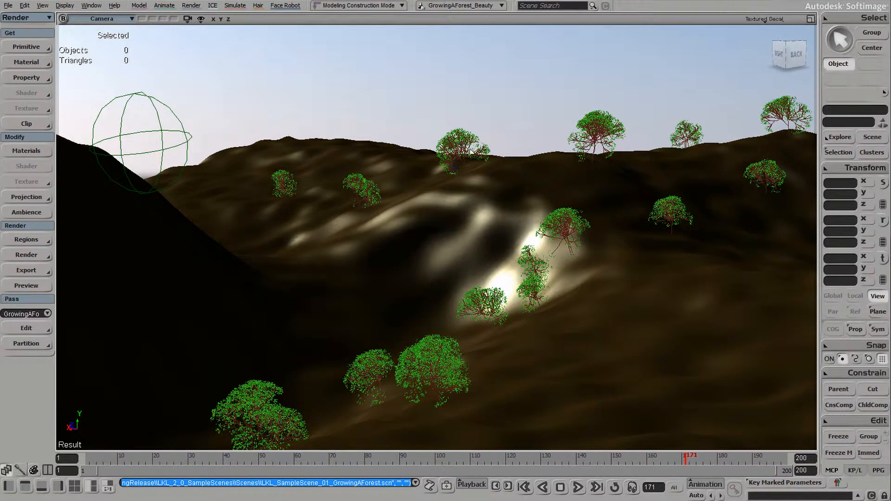
# Select LKLightning_Trees and frame its LKL Core and ICETree nodes in the ICE Tree
pyautogui.click(567, 256)
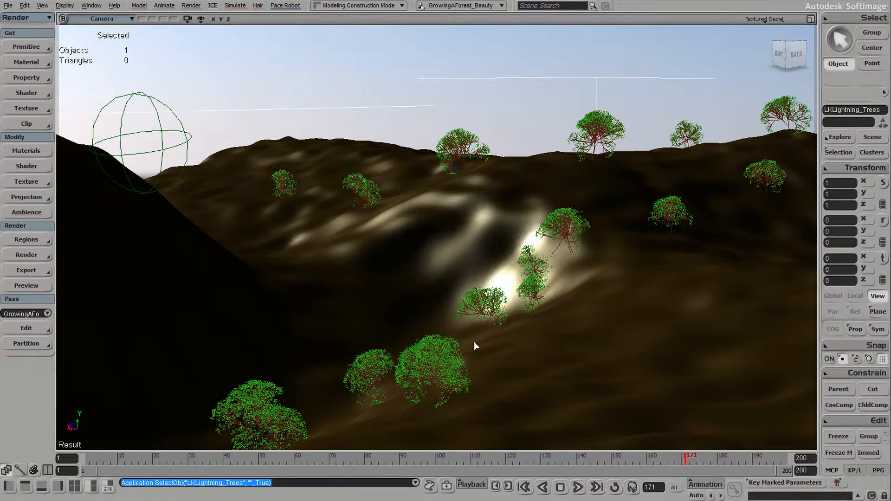
pyautogui.hotkey('alt', '9')
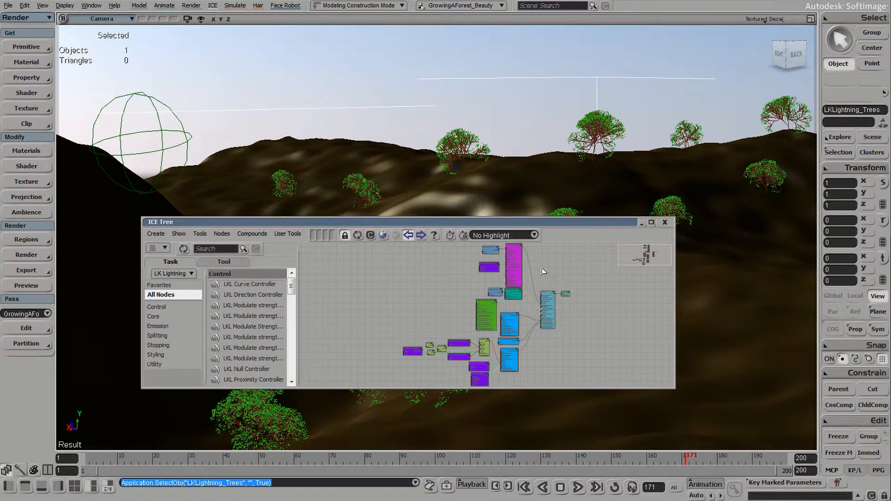
pyautogui.moveTo(542, 269); pyautogui.dragTo(619, 378)
pyautogui.press('f')
# Jump the forest animation to frame 88, back to frame 37, and bring up Load Scene
pyautogui.click(391, 458)
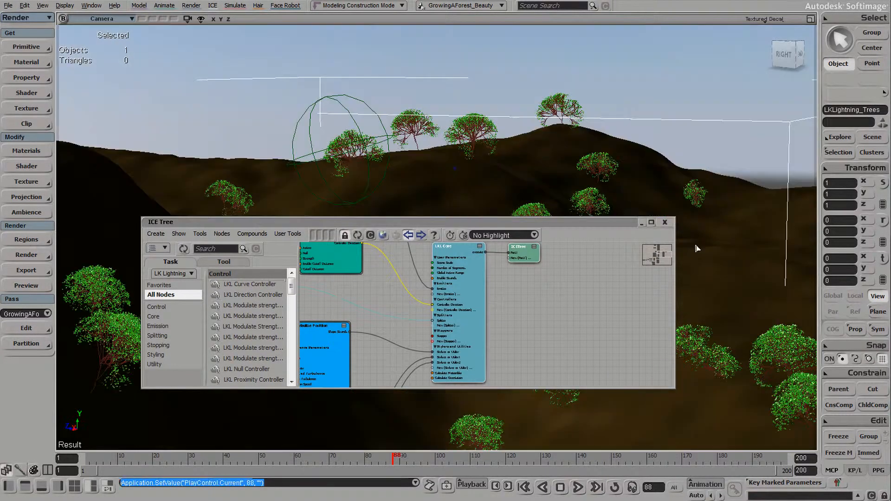
pyautogui.click(665, 222)
pyautogui.click(214, 460)
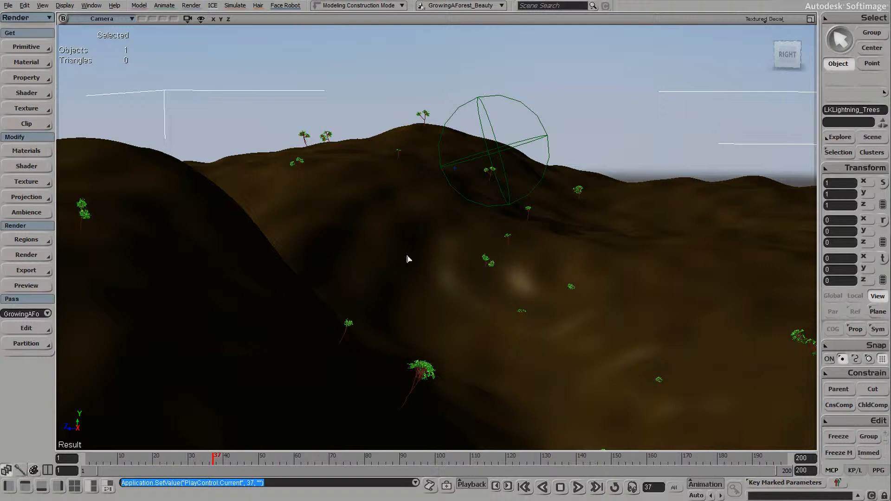
pyautogui.click(8, 5)
pyautogui.click(21, 34)
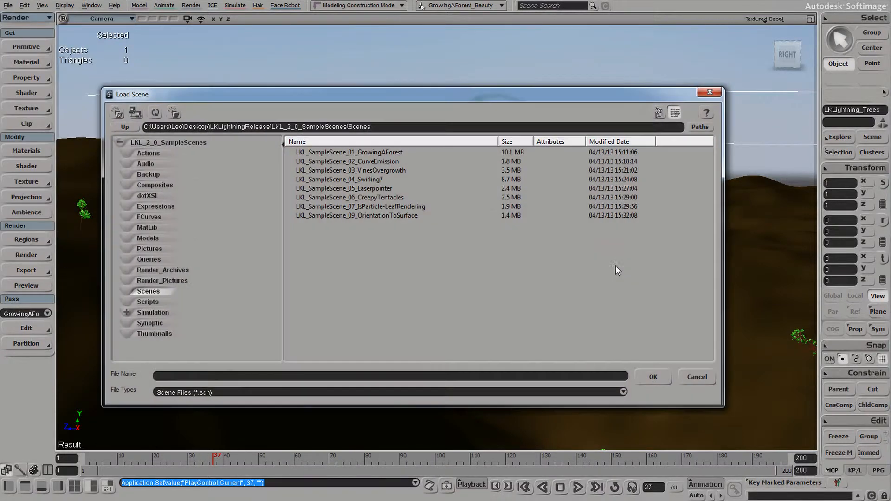
# Load LKL_SampleScene_06_CreepyTentacles without saving the forest and scrub its tentacle animation
pyautogui.doubleClick(382, 197)
pyautogui.click(453, 279)
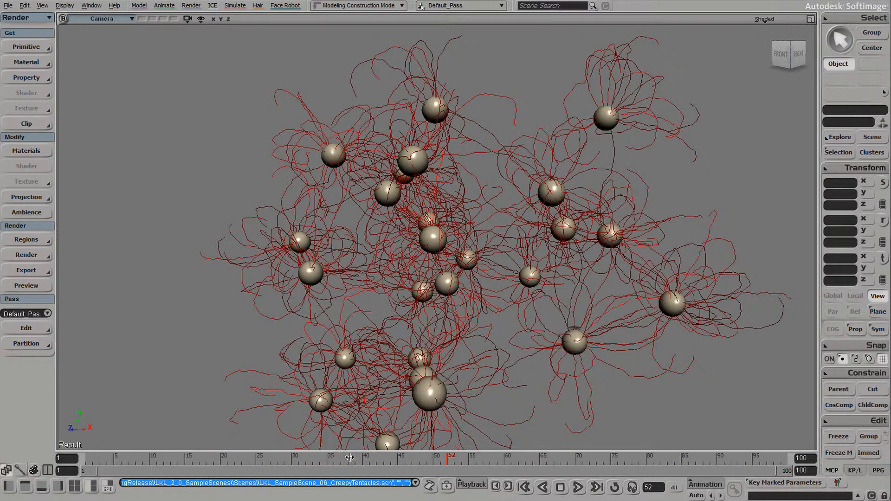
pyautogui.moveTo(349, 458); pyautogui.dragTo(689, 457)
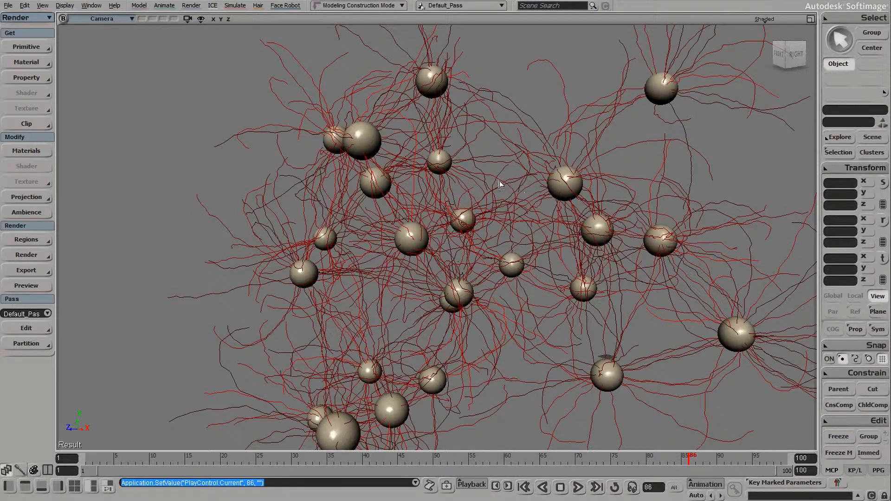
pyautogui.hotkey('alt', 'Tab')
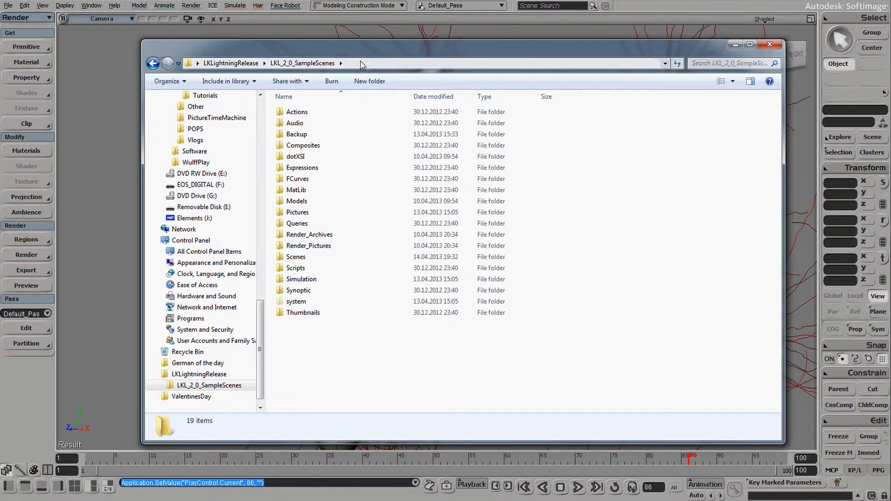
pyautogui.click(235, 63)
pyautogui.click(360, 181)
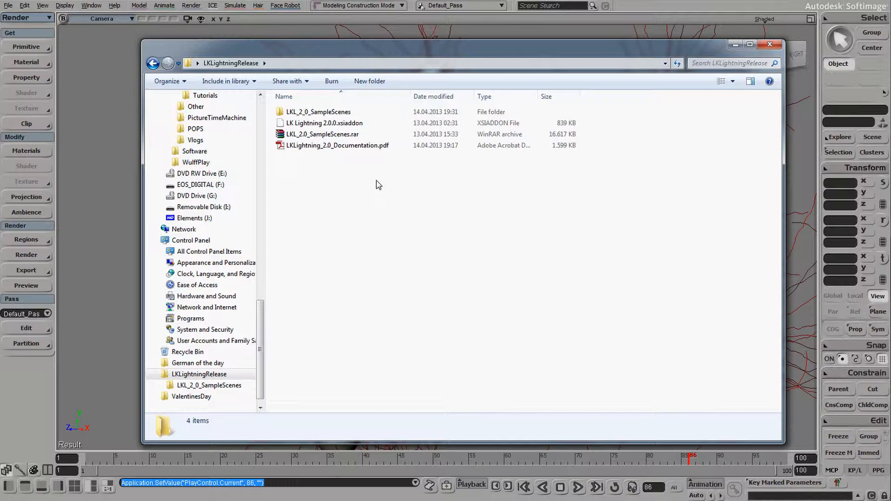
pyautogui.click(354, 124)
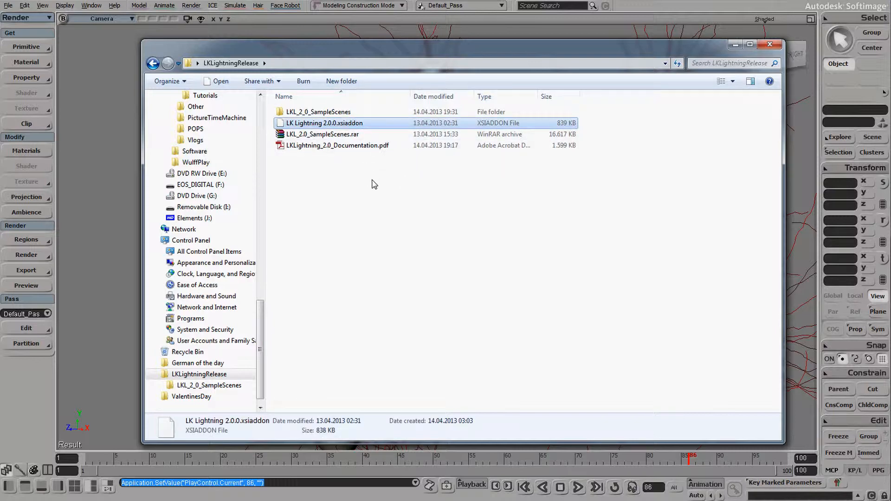
pyautogui.click(374, 194)
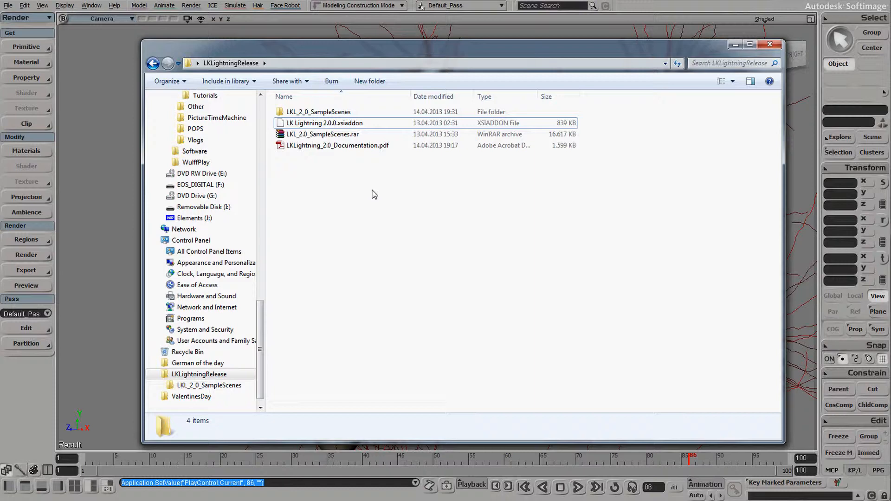
pyautogui.click(130, 157)
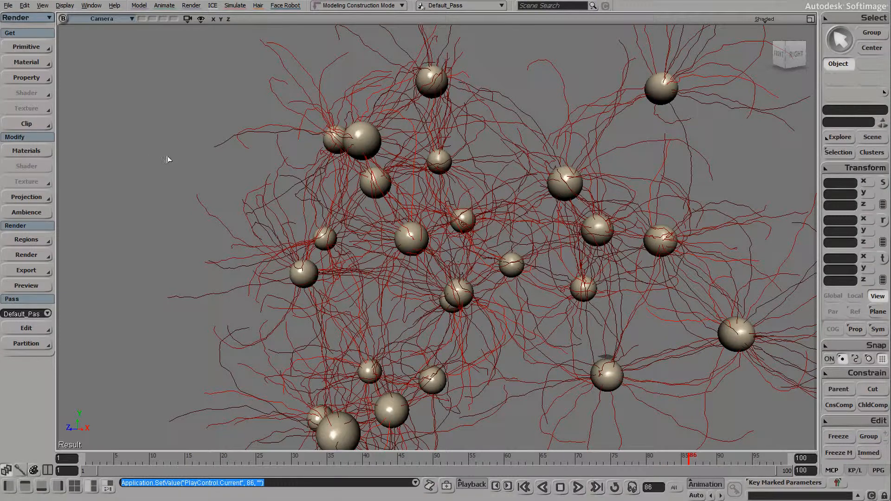
# Uninstall LK Lightning 2.0.0 (Addon) from User Root in the Plug-in Manager
pyautogui.click(9, 5)
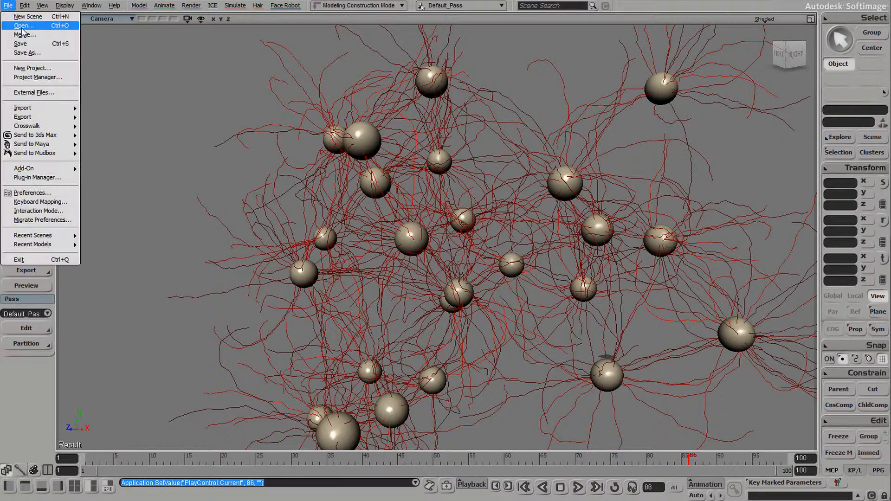
pyautogui.click(51, 177)
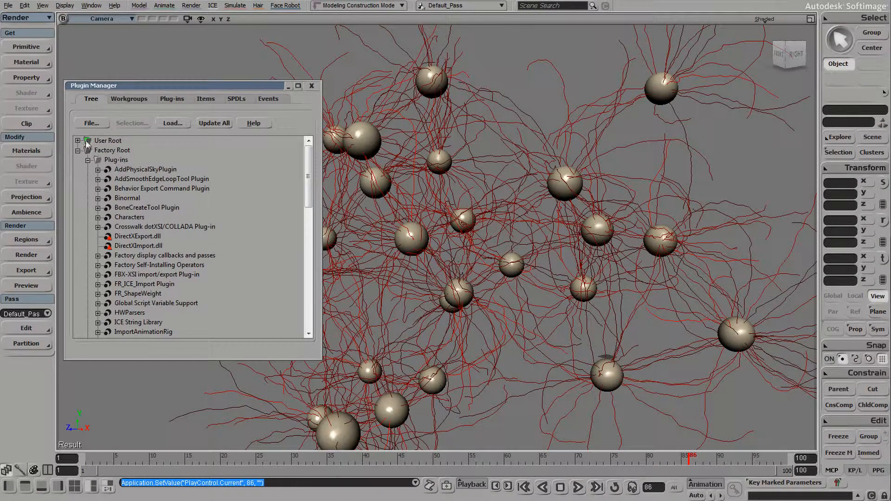
pyautogui.click(78, 141)
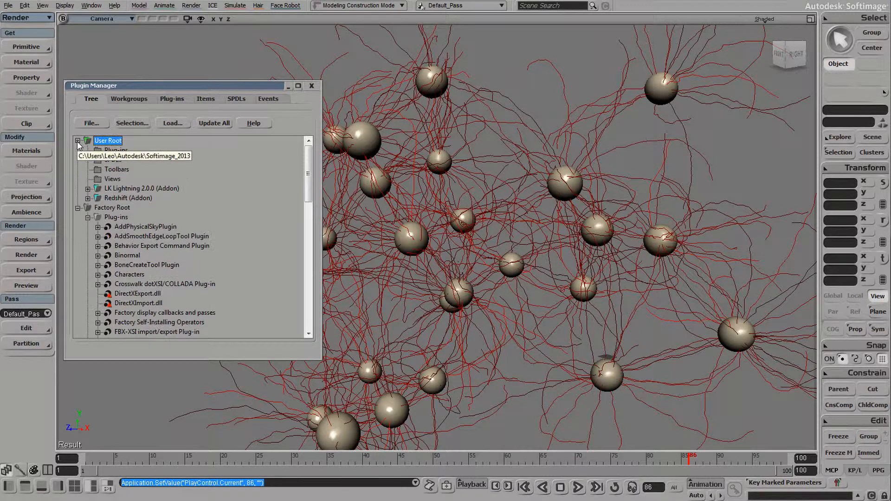
pyautogui.rightClick(124, 190)
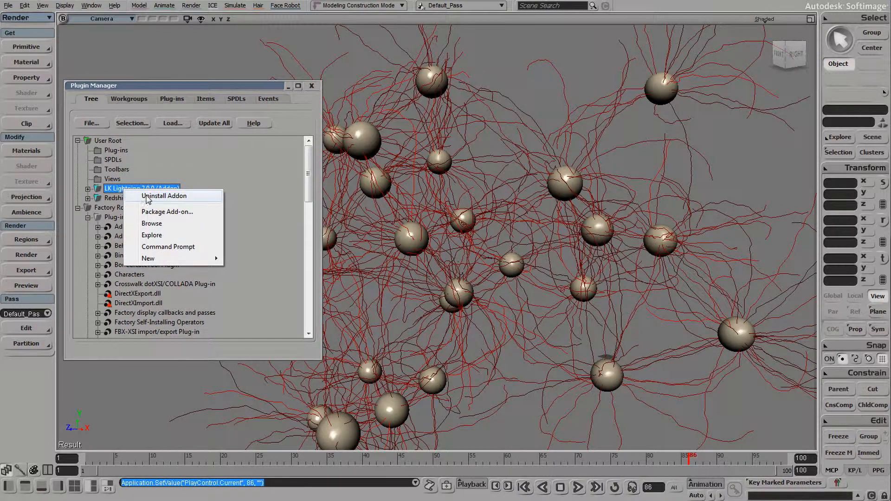
pyautogui.click(171, 195)
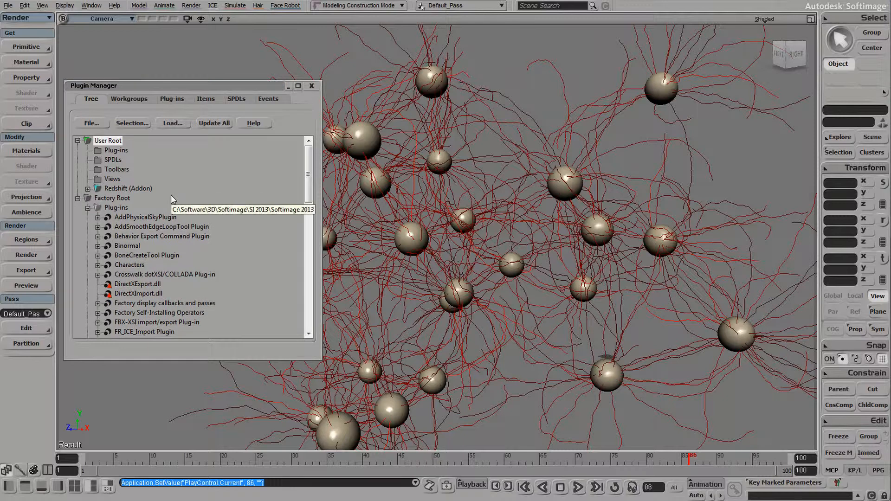